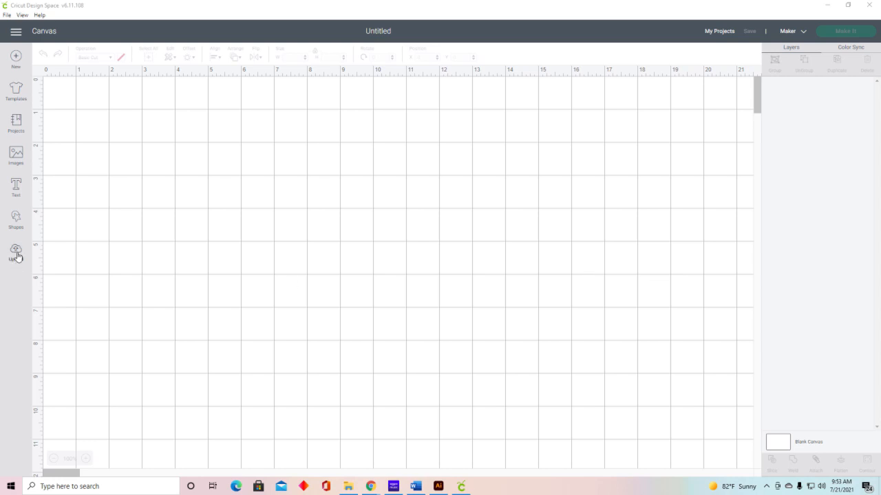
Step: Load the "Flower Envelope Bag _Perforation Line" SVG from the Flower Envelope Bag's Design Space folder as a new image upload
click(16, 252)
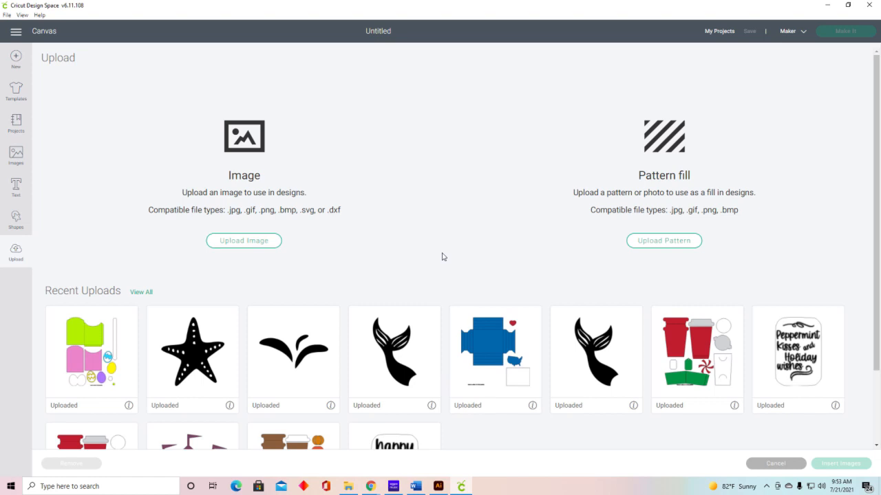
click(254, 248)
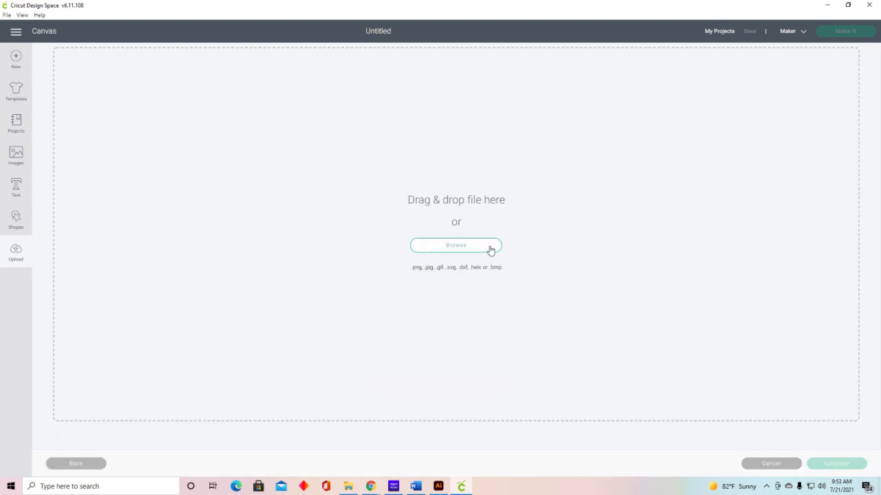
click(490, 249)
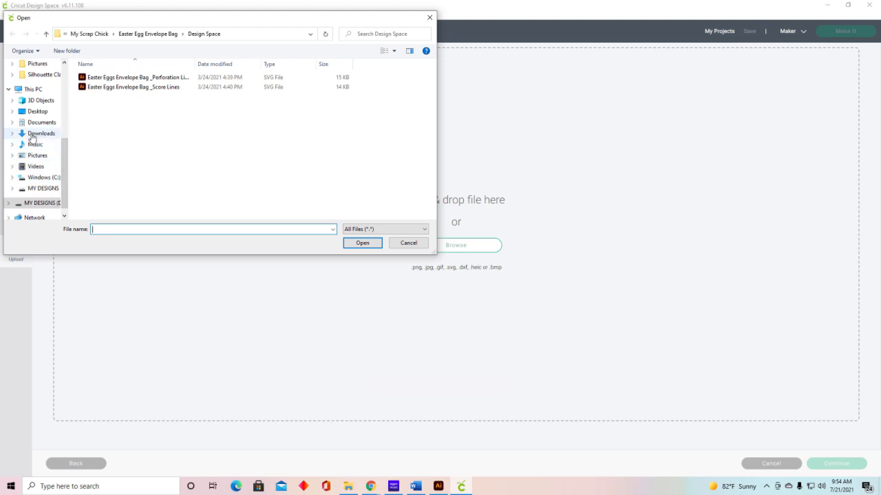
click(92, 34)
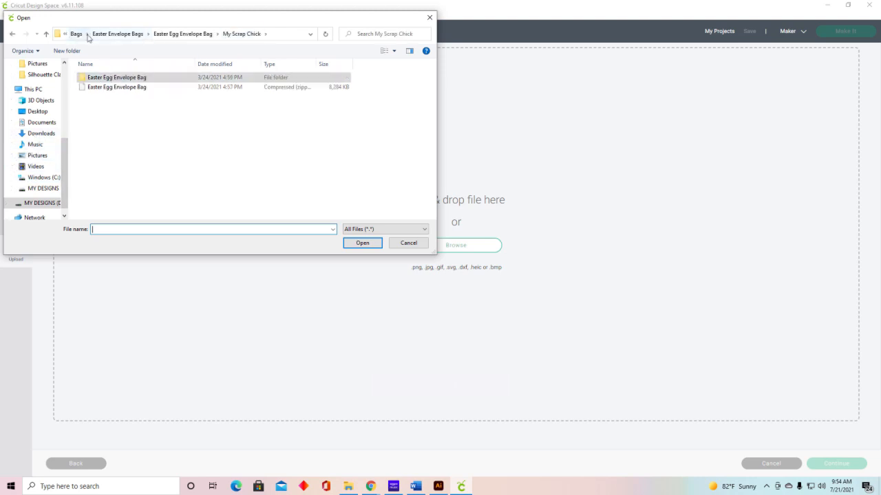
click(131, 36)
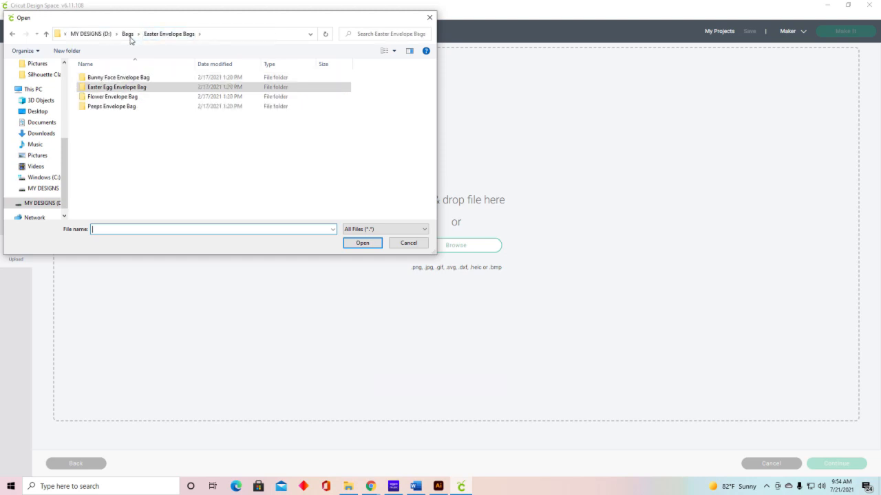
click(114, 98)
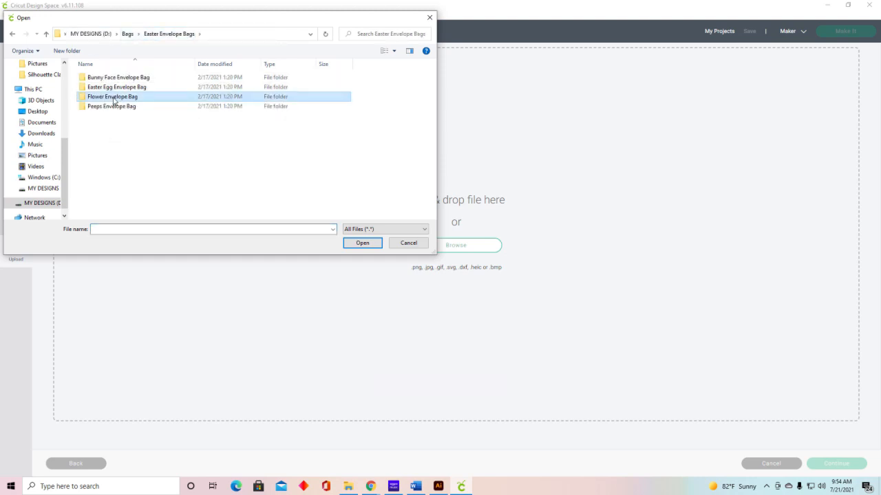
double_click(114, 98)
double_click(115, 78)
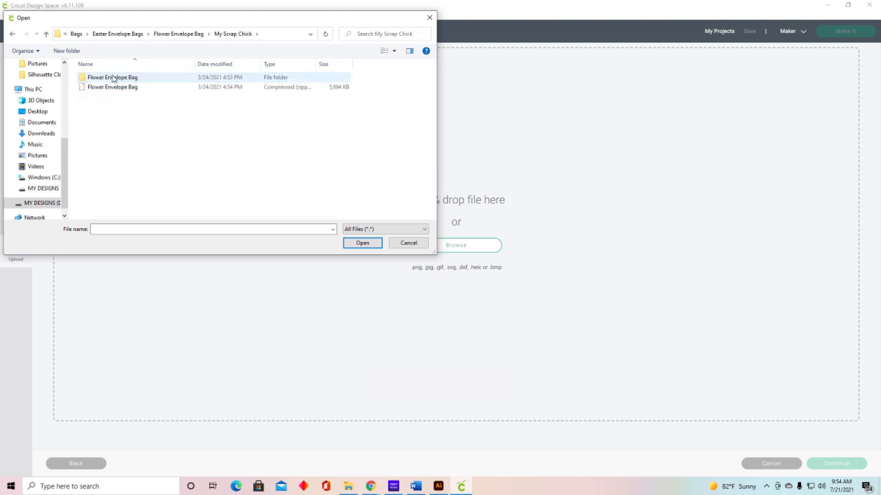
double_click(114, 78)
double_click(112, 77)
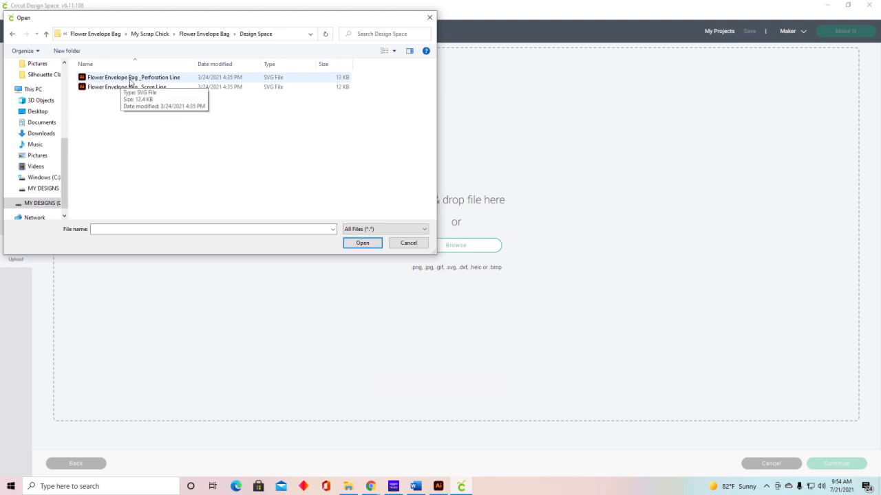
click(157, 79)
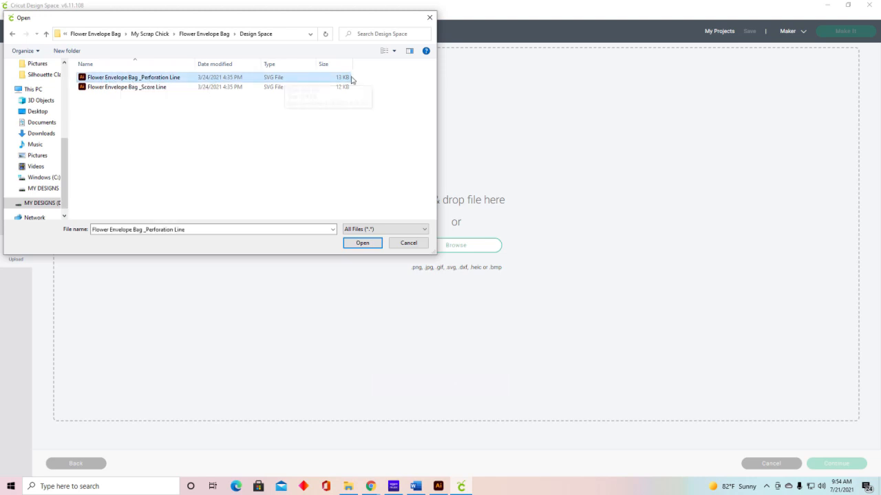
click(362, 243)
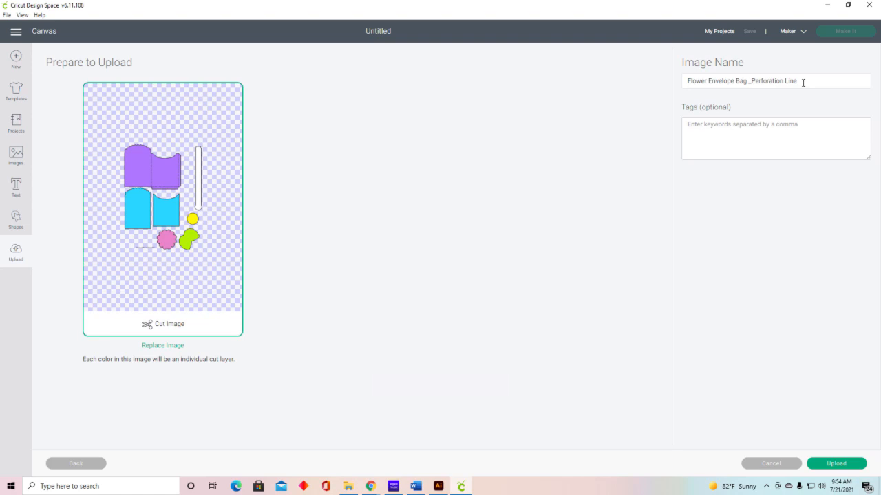
Step: Tag the image with "Paper Closet Designs, bag, Easter, flower," and upload it
click(802, 125)
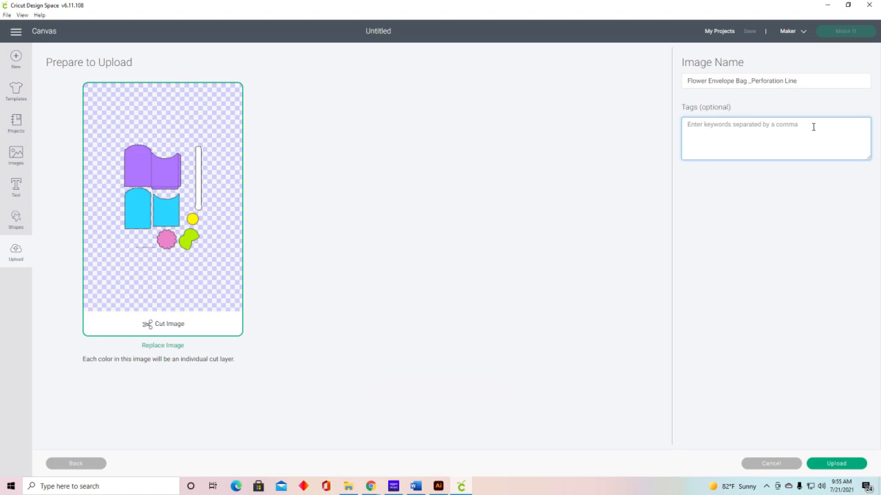
text(Paper Closet Designs, bag, Easter, f)
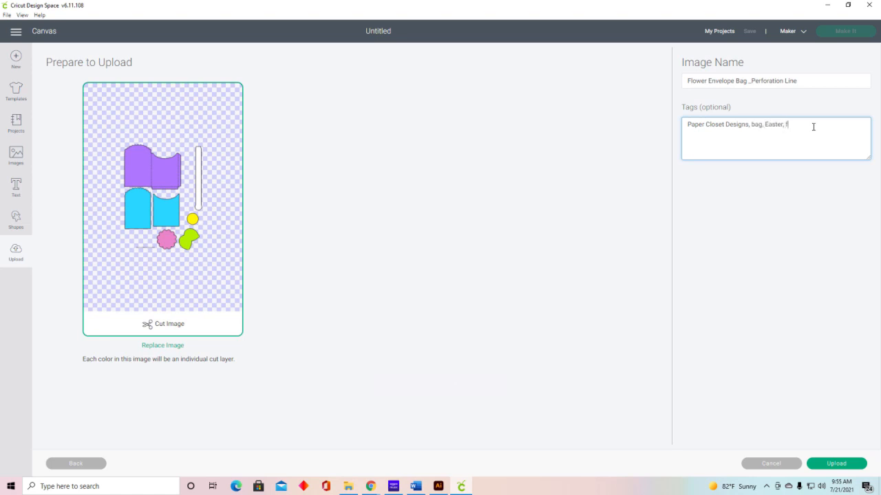
text(lower,)
click(839, 465)
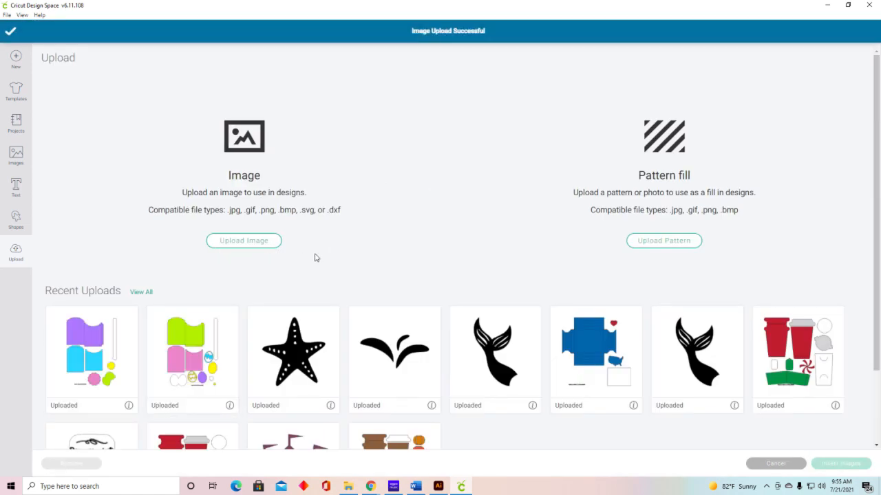
Step: Insert the uploaded flower envelope bag onto the canvas and move the whole group to about X 7, Y 2.03
click(82, 348)
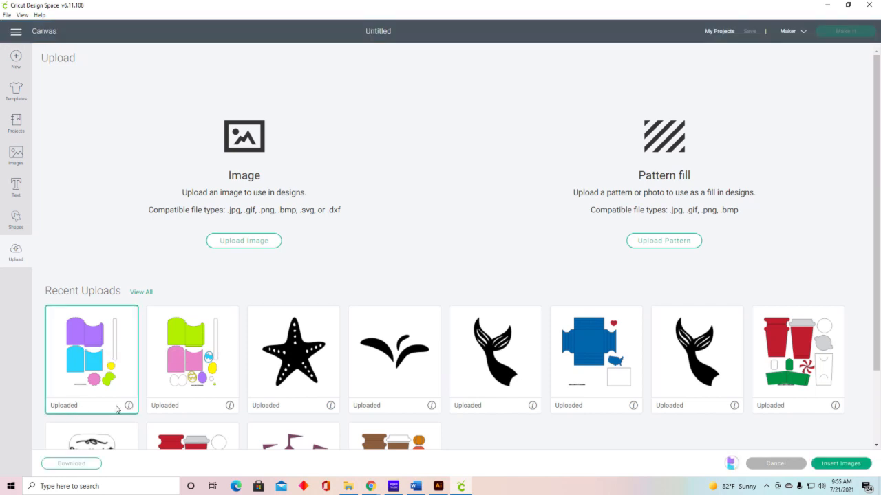
click(841, 464)
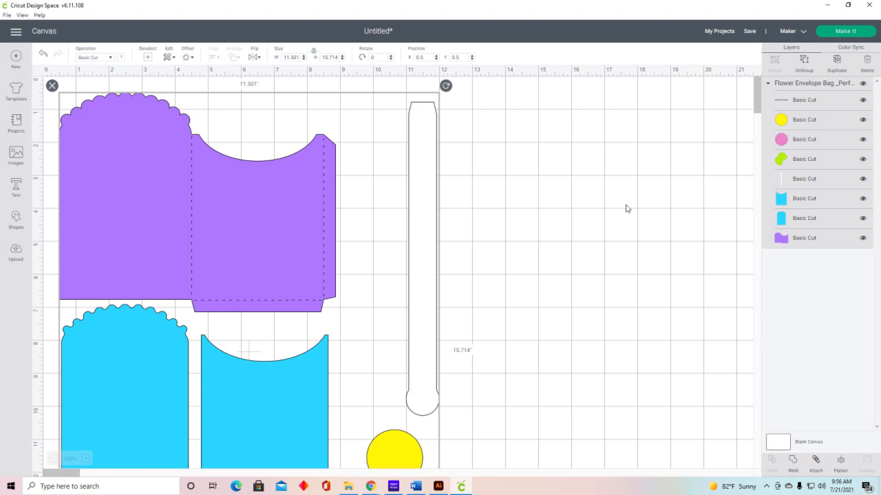
scroll(614, 215, down, 3)
scroll(613, 216, up, 2)
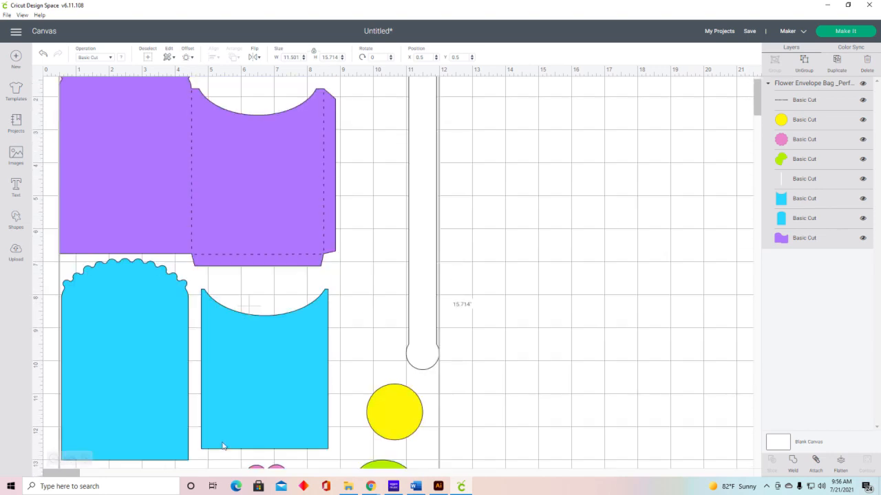
click(54, 458)
click(54, 459)
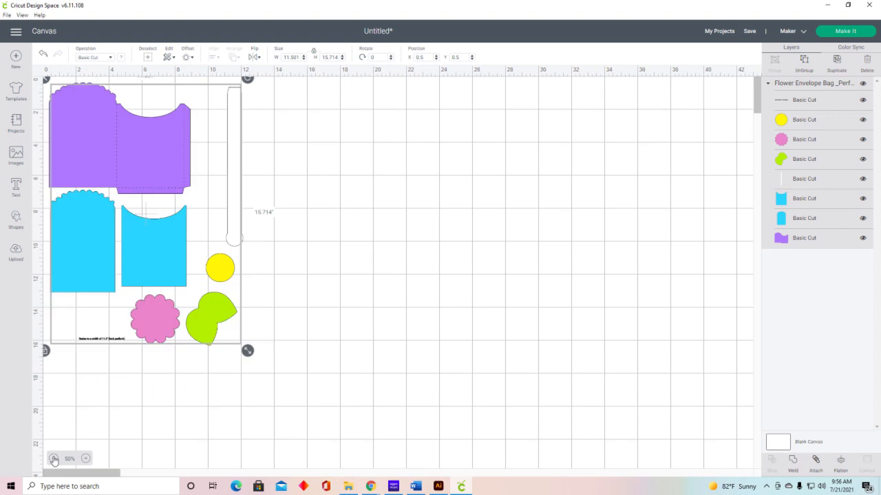
drag(150, 260, 257, 286)
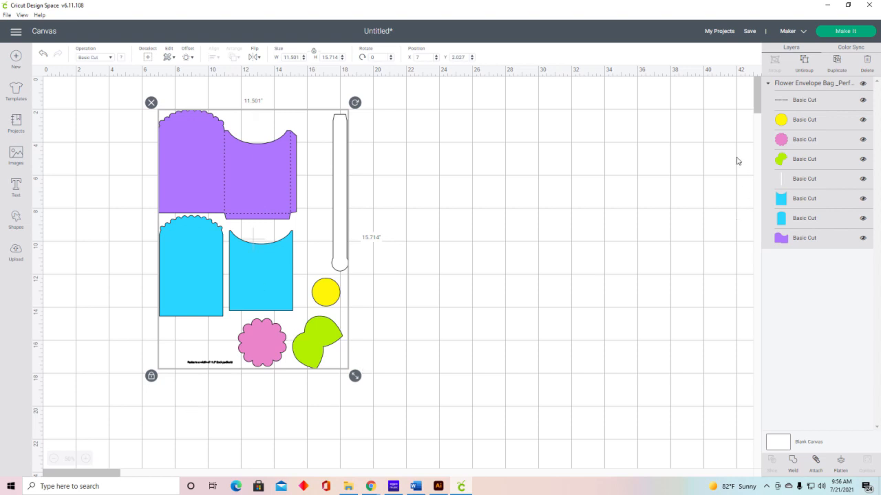
Step: Hide the layer containing the resize instruction text below the bag pieces
click(85, 458)
click(86, 459)
click(86, 458)
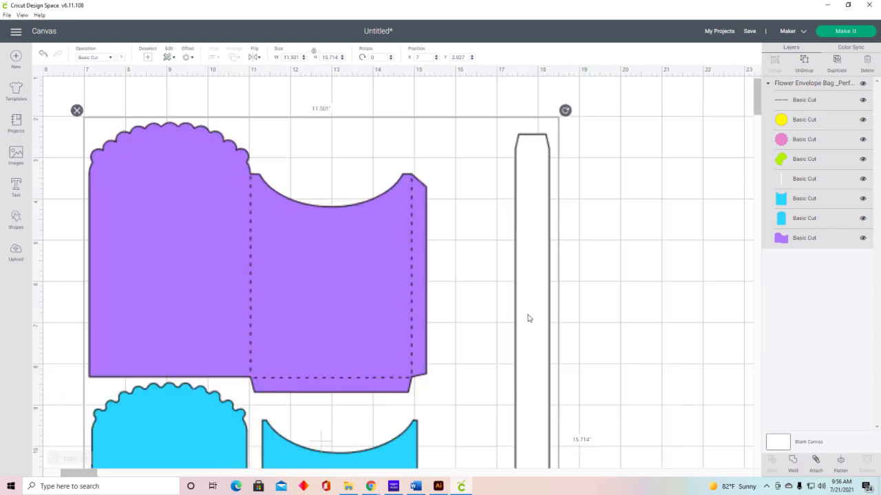
scroll(527, 316, down, 7)
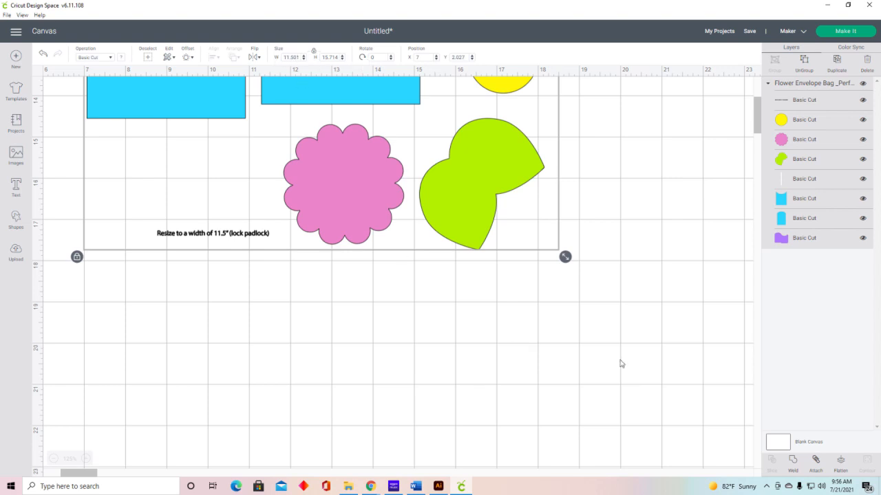
scroll(620, 363, up, 10)
scroll(620, 364, up, 1)
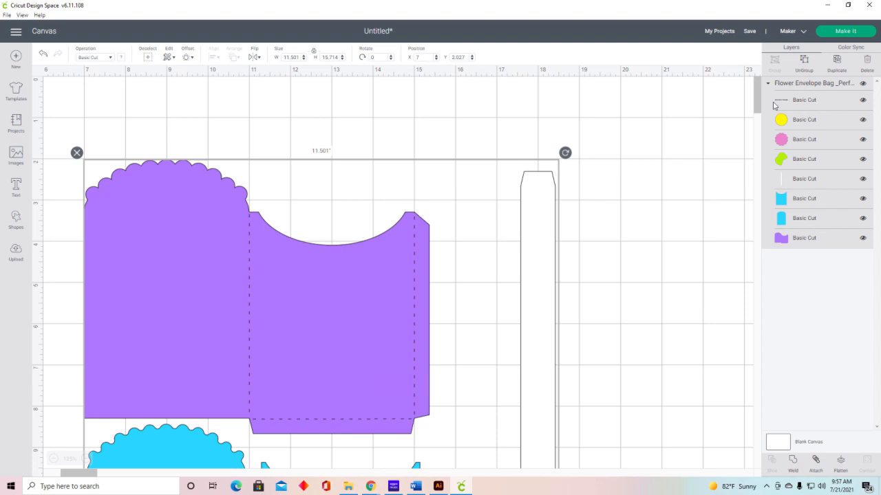
scroll(685, 137, down, 8)
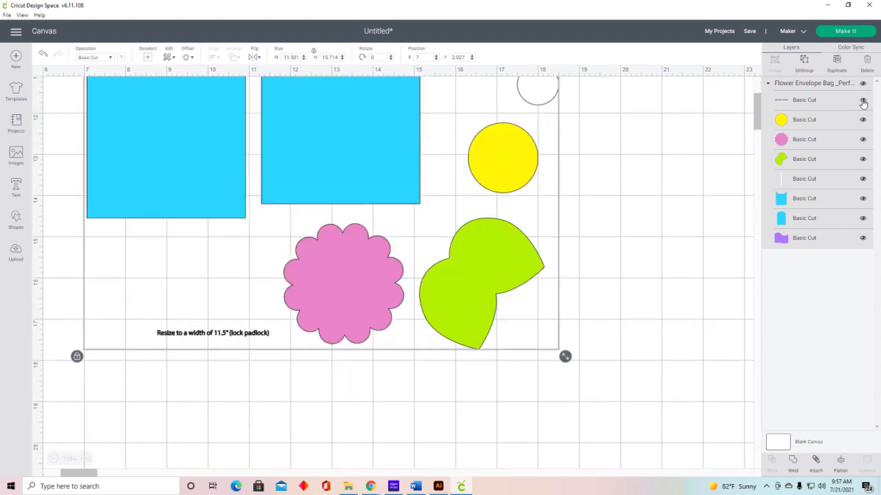
click(863, 101)
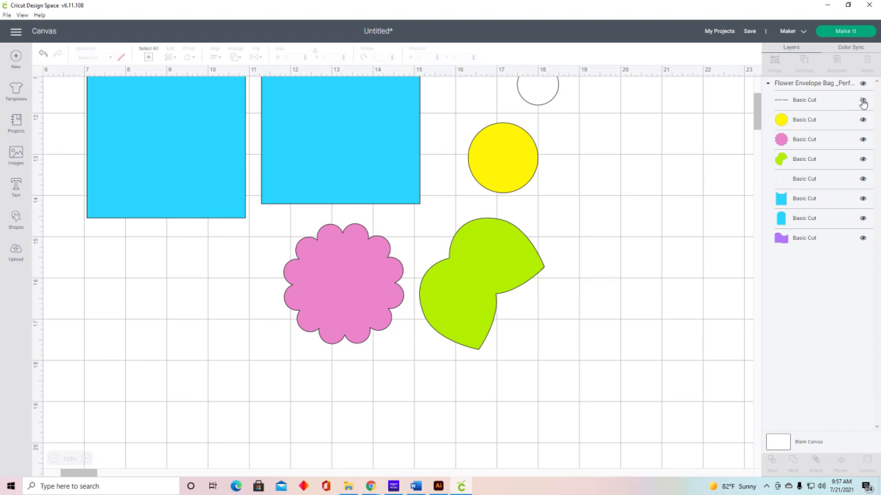
Step: Select the flower envelope bag group and send the project to mat preparation
scroll(611, 289, up, 4)
click(296, 322)
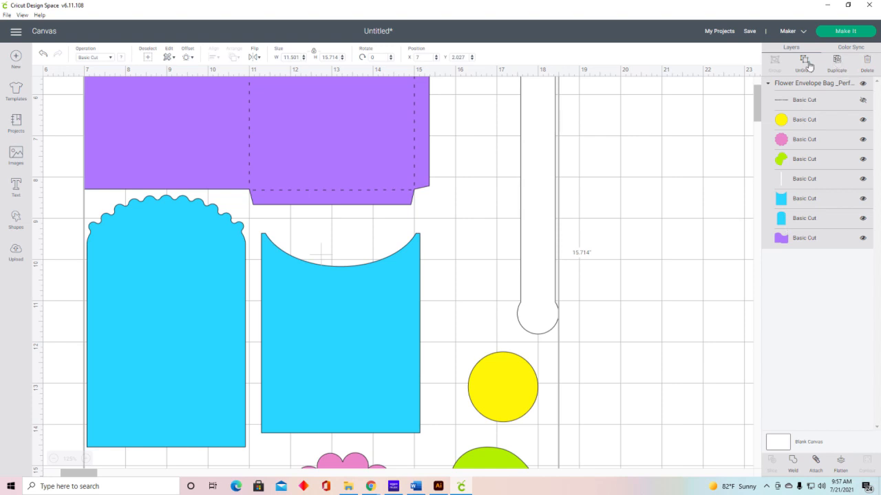
scroll(673, 223, up, 4)
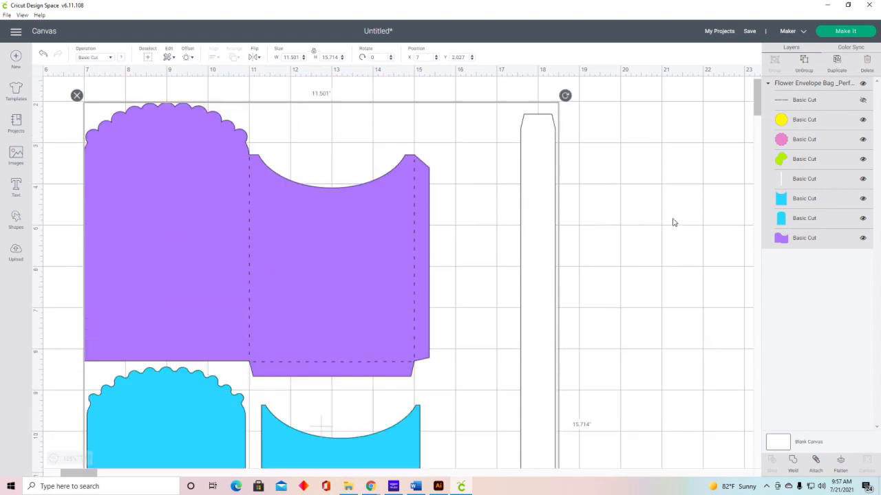
click(853, 35)
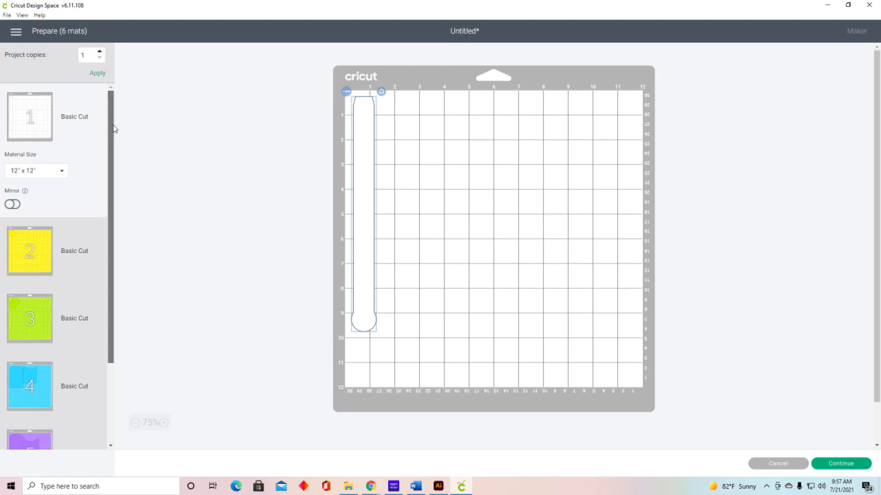
Step: Examine the piece layout on each of the cutting mats, ending back on the first mat
drag(114, 131, 106, 167)
click(23, 201)
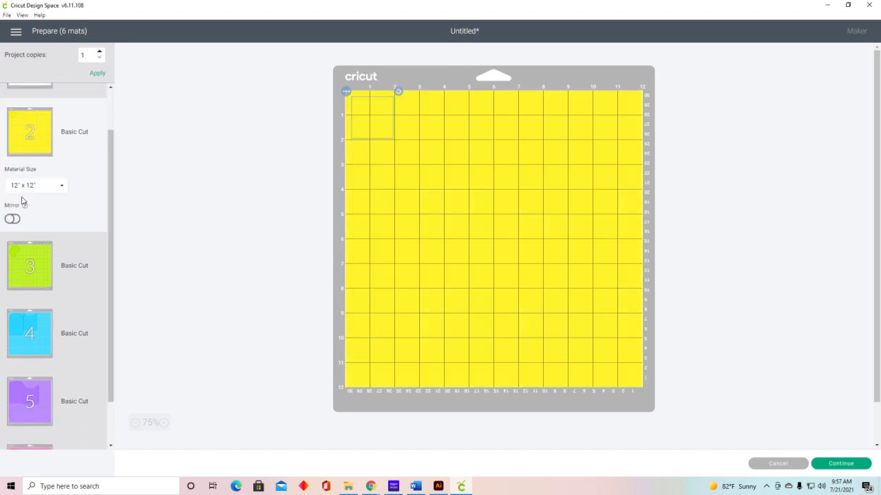
click(18, 270)
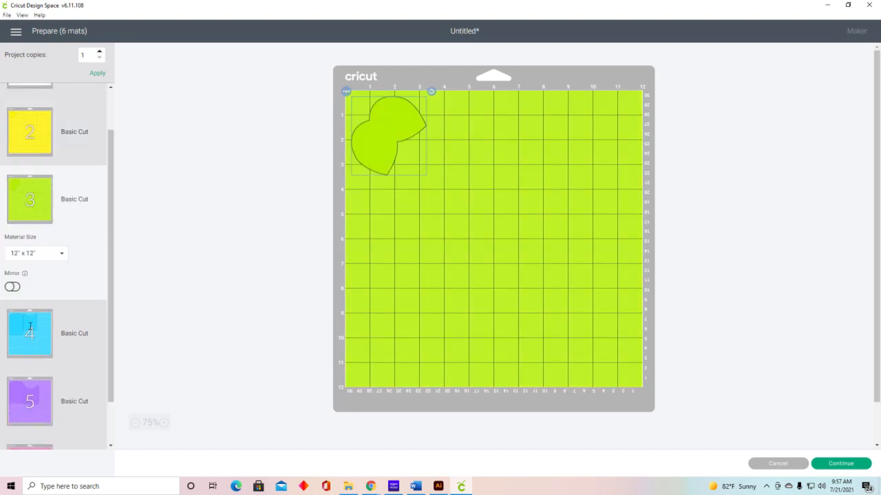
click(30, 329)
scroll(103, 223, down, 2)
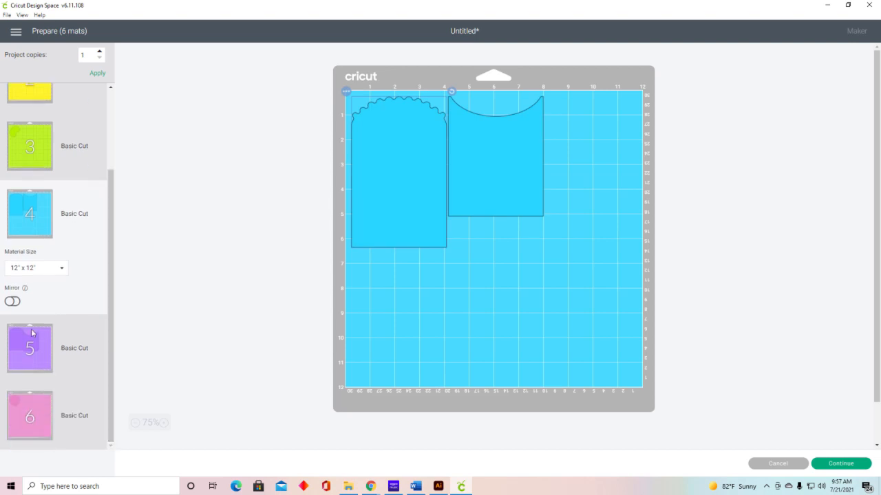
click(30, 333)
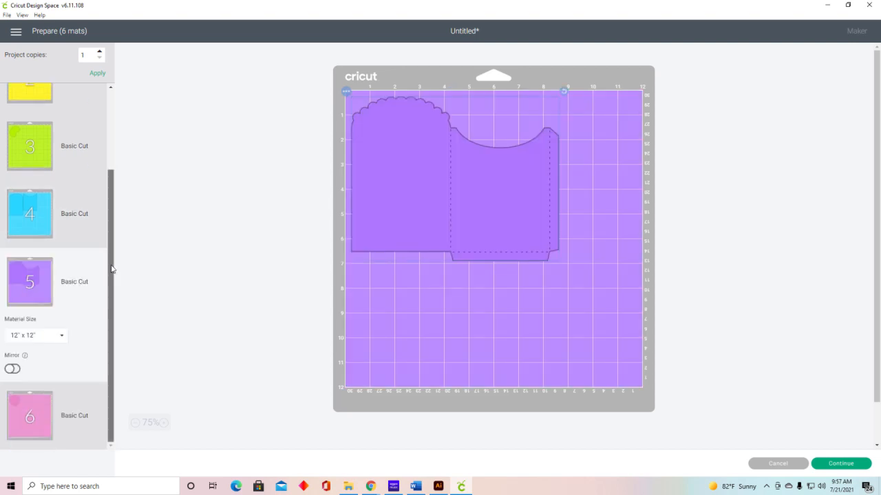
click(11, 412)
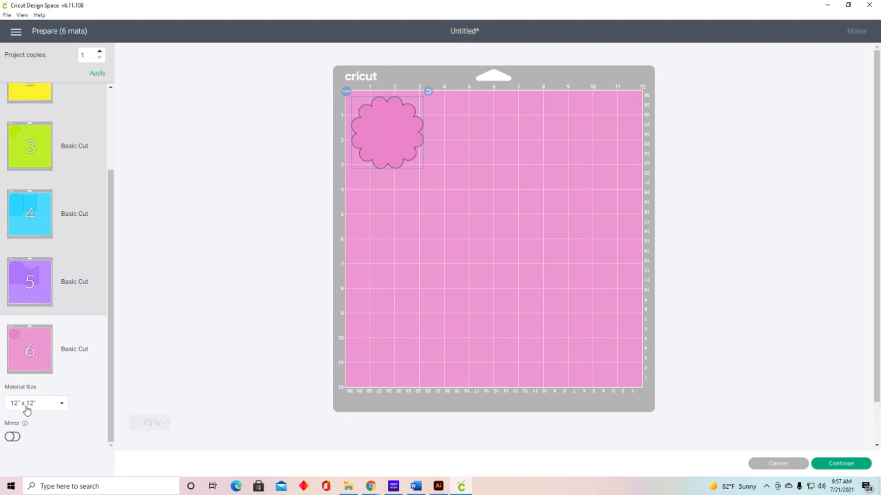
drag(113, 354, 131, 228)
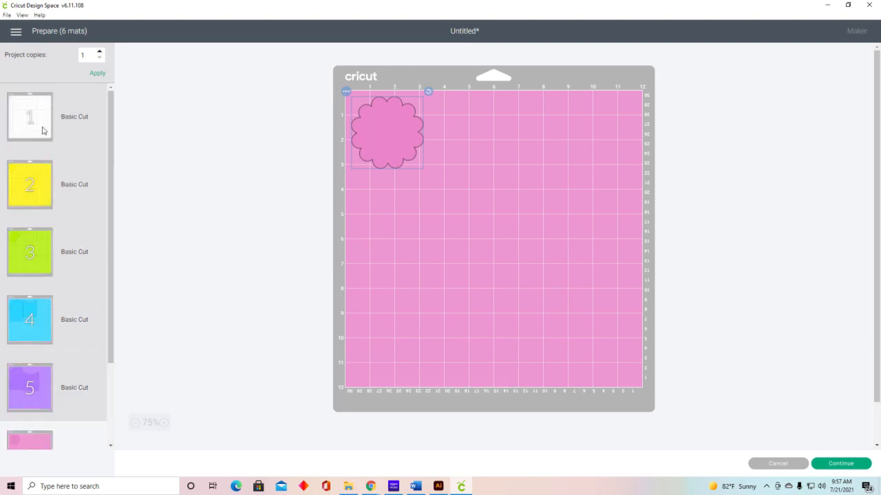
click(26, 126)
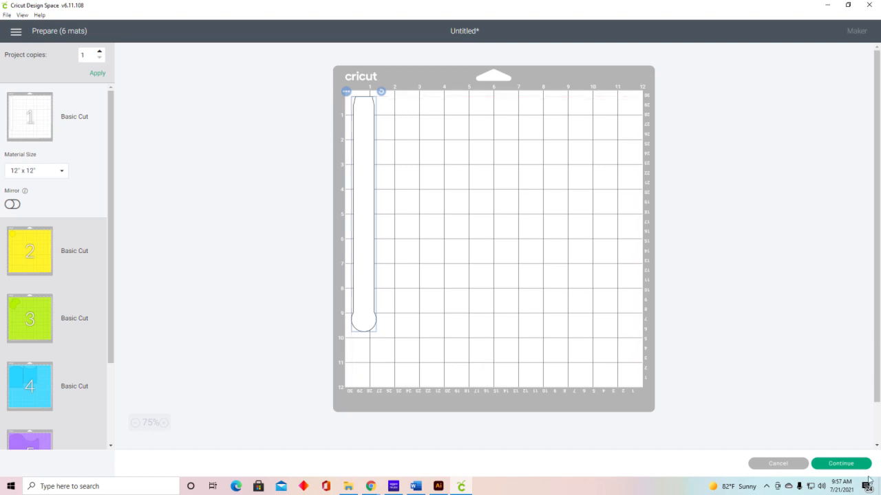
click(865, 465)
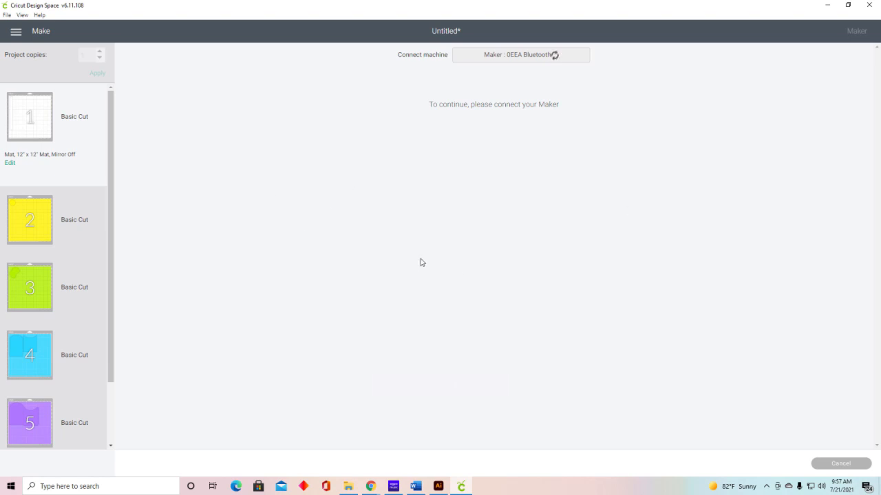
click(848, 467)
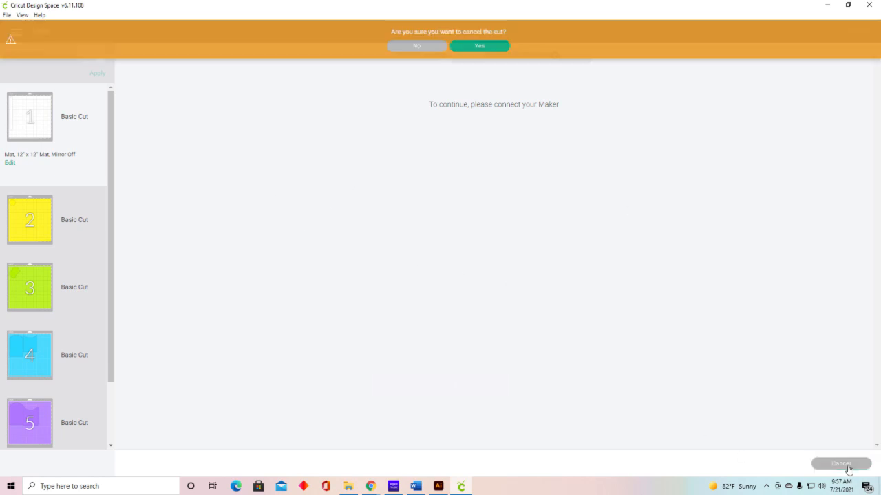
click(475, 46)
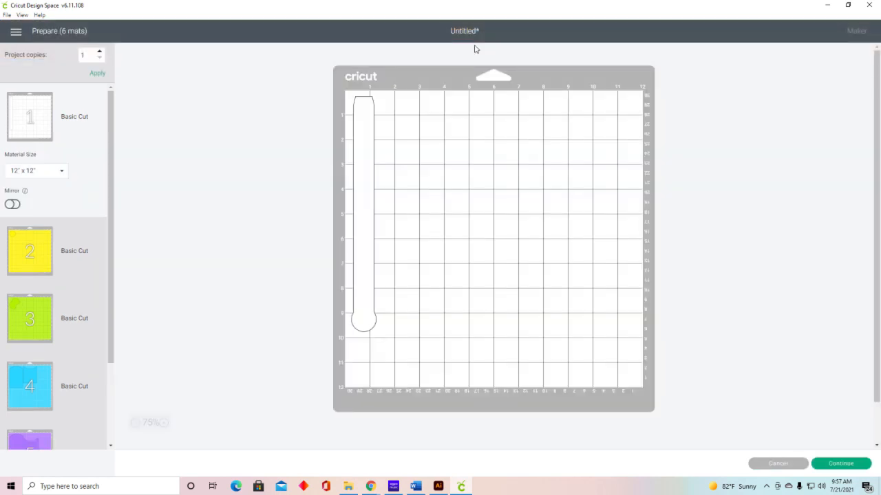